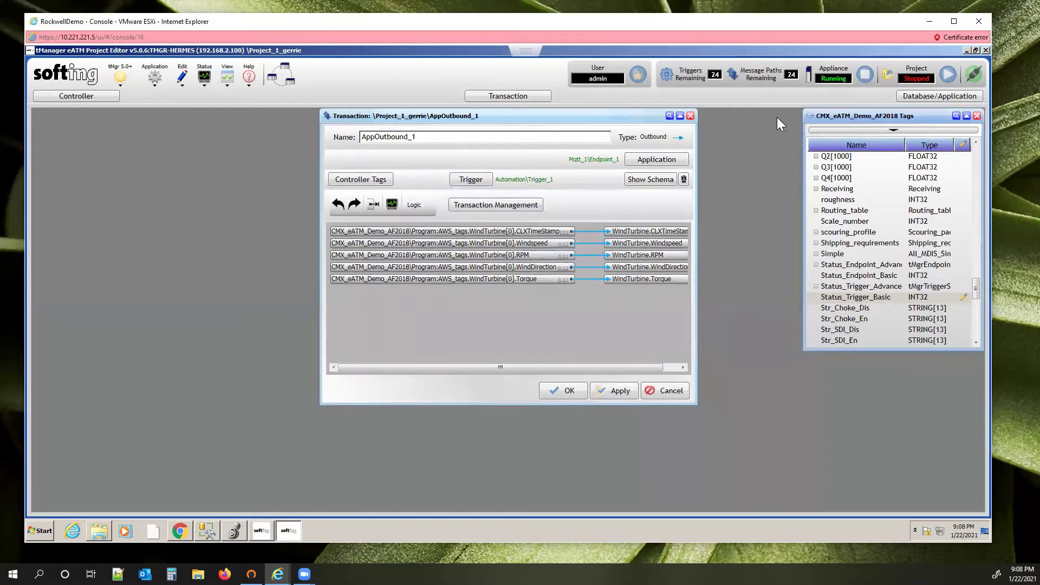
Look up 'handshake mode' in the help index and enlarge the window to read Message Path Links
{"action": "left_click", "coordinate": [248, 76]}
{"action": "left_click", "coordinate": [265, 103]}
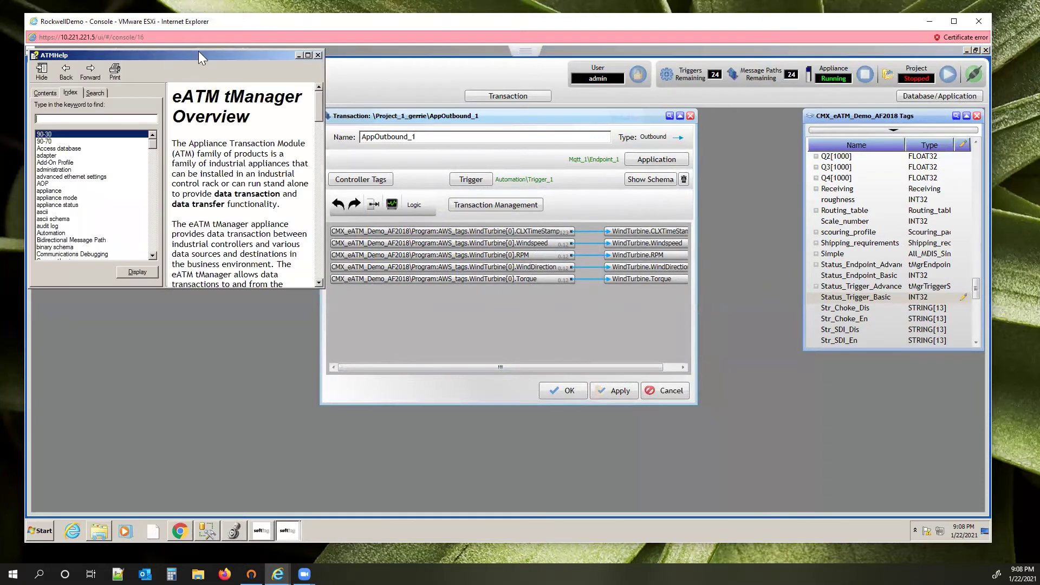
{"action": "left_click_drag", "start_coordinate": [198, 53], "coordinate": [482, 164]}
{"action": "left_click", "coordinate": [361, 230]}
{"action": "type", "text": "hand"}
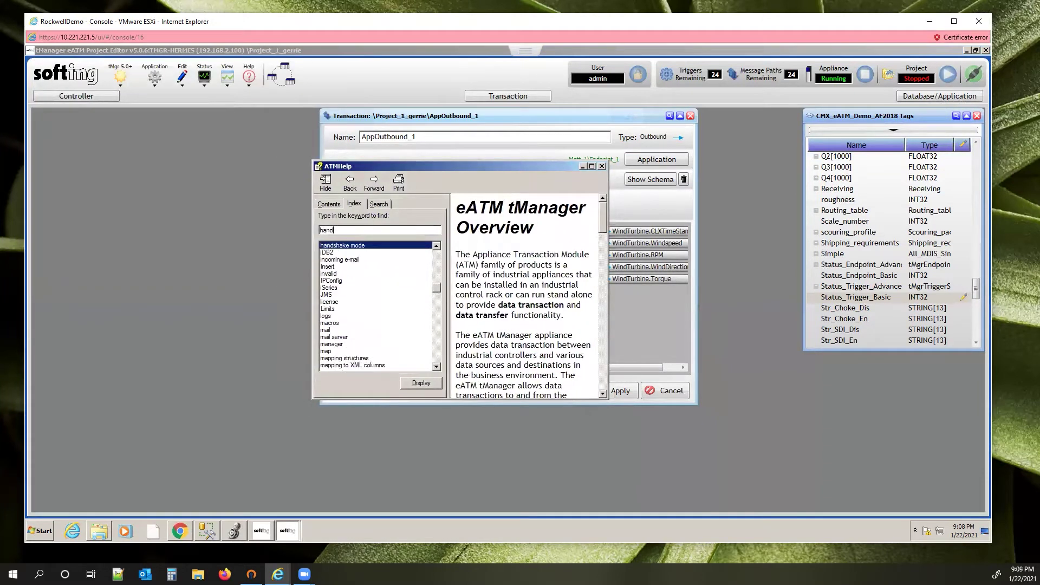
{"action": "type", "text": "s"}
{"action": "key", "text": "Return"}
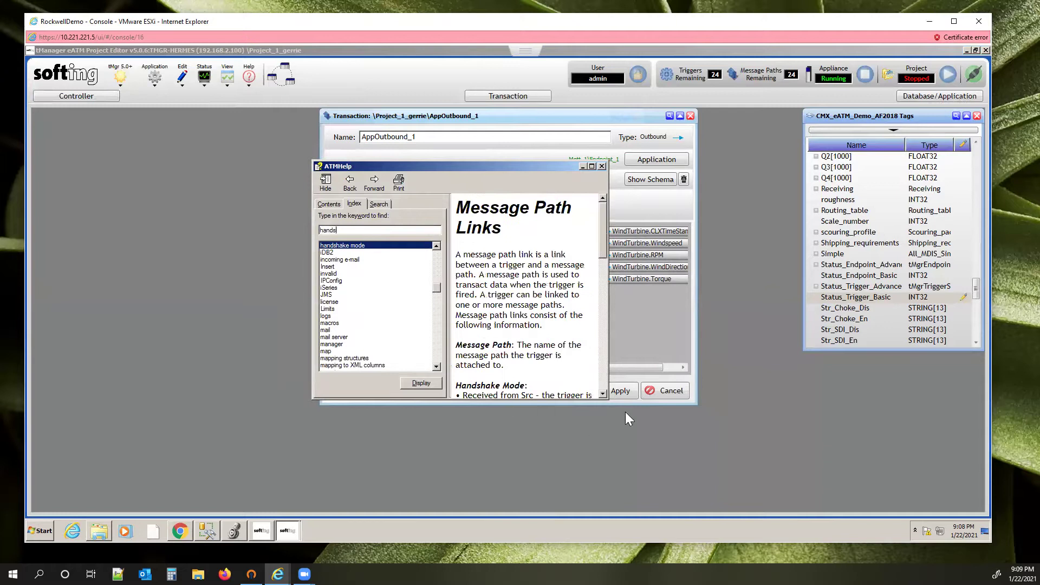
{"action": "left_click_drag", "start_coordinate": [607, 398], "coordinate": [777, 489]}
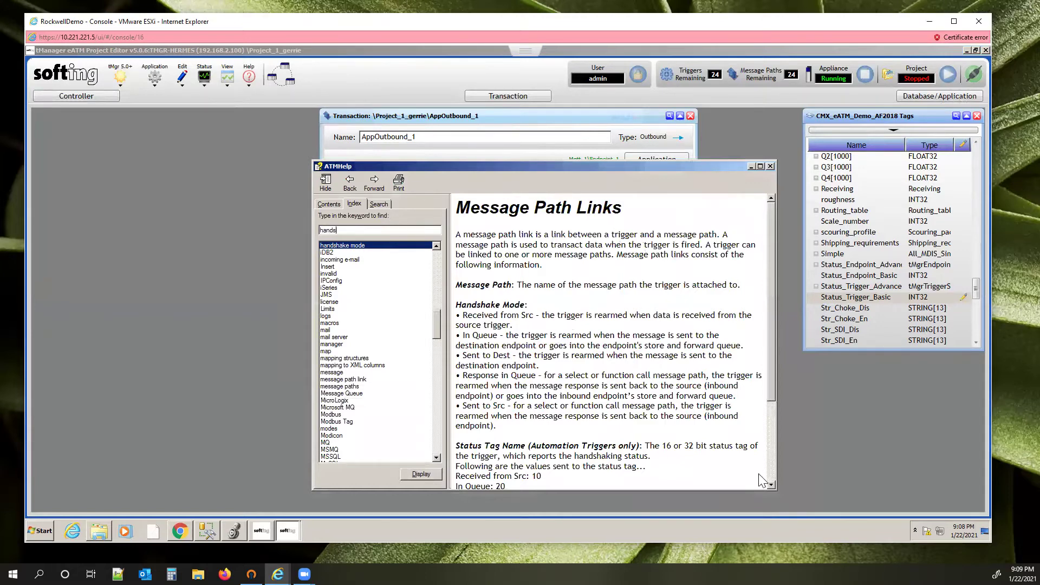
Select Trigger_1's AppOutbound_1 message path link and open it for editing
{"action": "scroll", "coordinate": [763, 481], "scroll_direction": "down", "scroll_amount": 3}
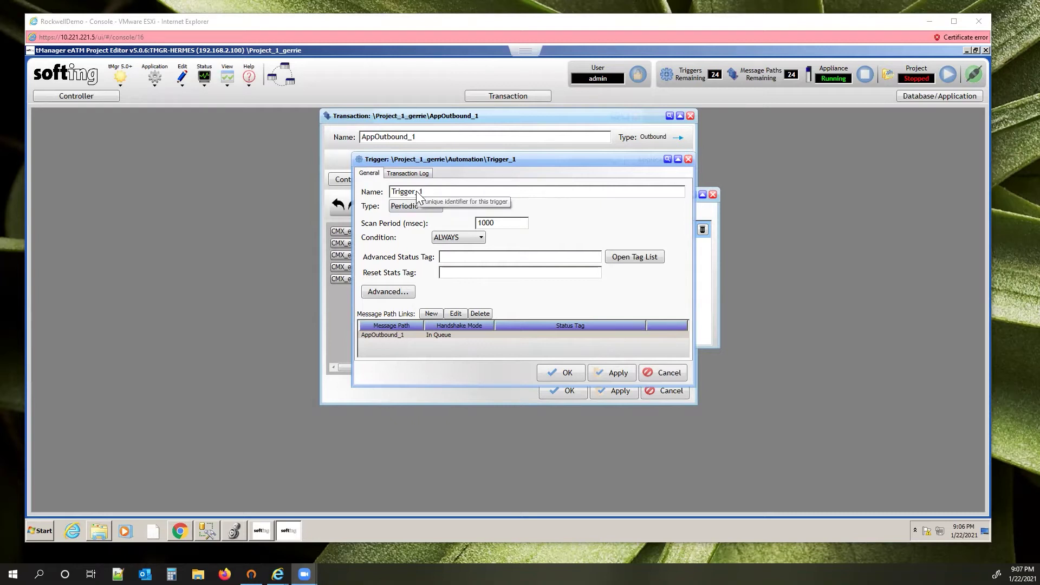
{"action": "left_click", "coordinate": [434, 336]}
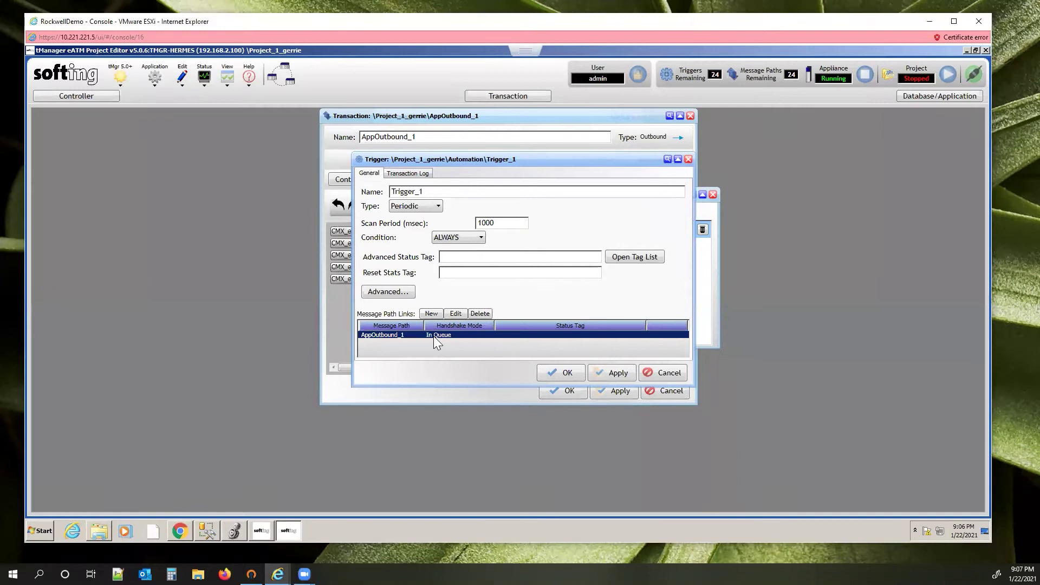
{"action": "left_click", "coordinate": [455, 314]}
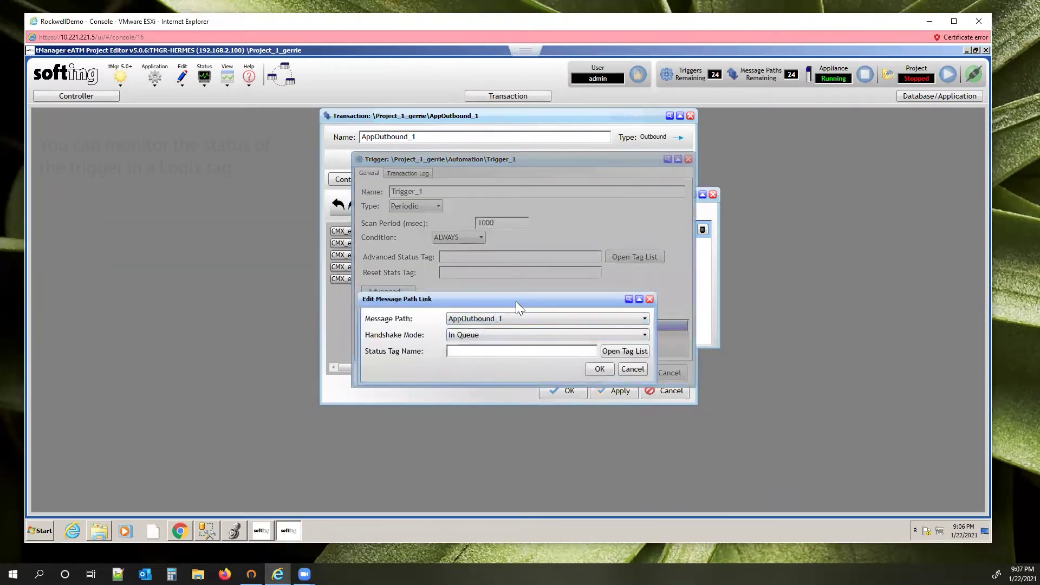
Open the tag list of the CMX_eATM_Demo_AF2018 controller from the link dialog
{"action": "left_click_drag", "start_coordinate": [517, 300], "coordinate": [528, 293]}
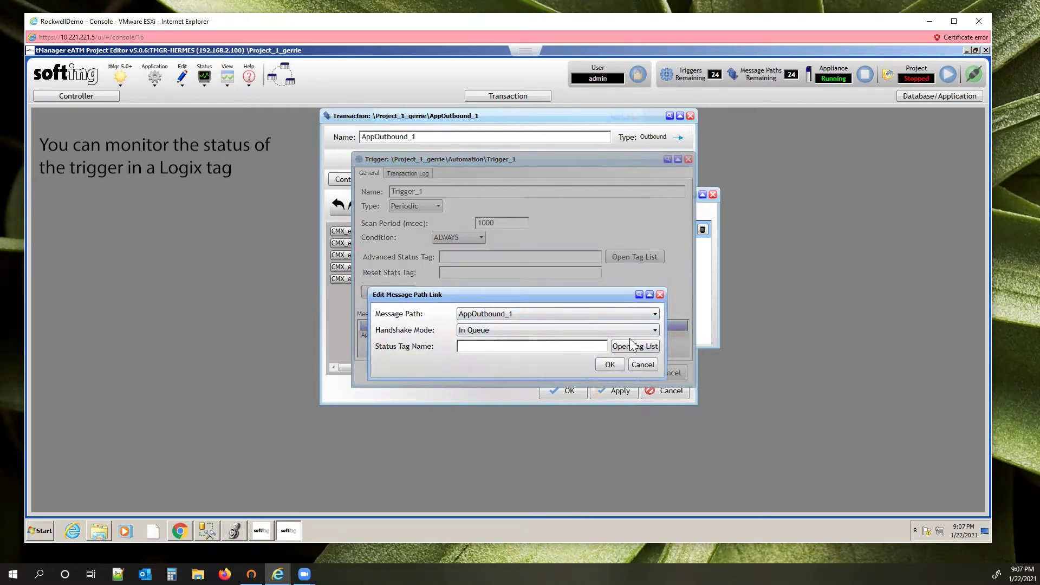
{"action": "left_click", "coordinate": [640, 347]}
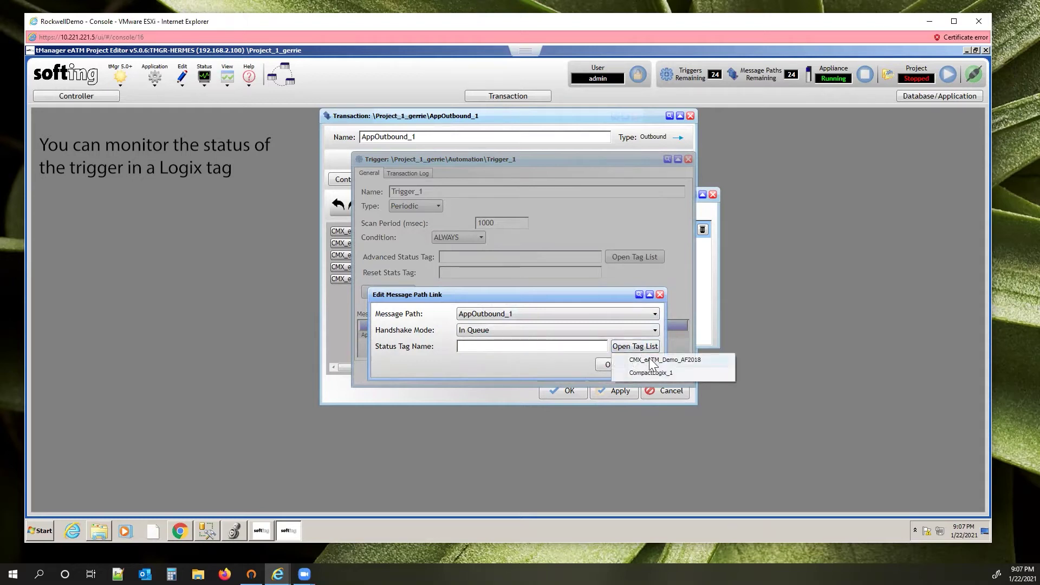
{"action": "left_click", "coordinate": [641, 360]}
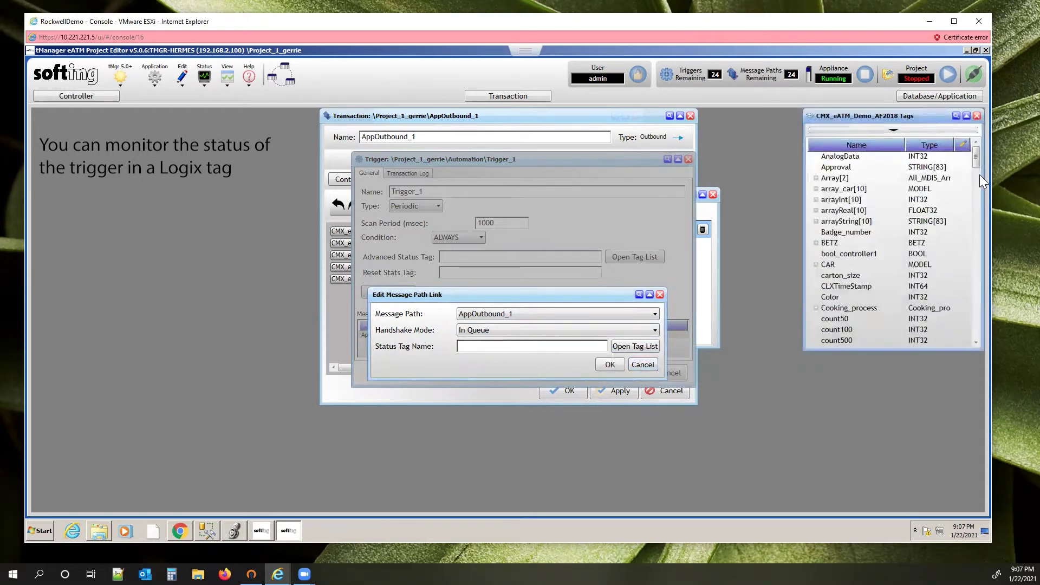
{"action": "left_click_drag", "start_coordinate": [975, 159], "coordinate": [999, 292]}
Make Status_Trigger_Basic writeable, assign it as the link's Status Tag Name, and confirm
{"action": "left_click", "coordinate": [860, 297]}
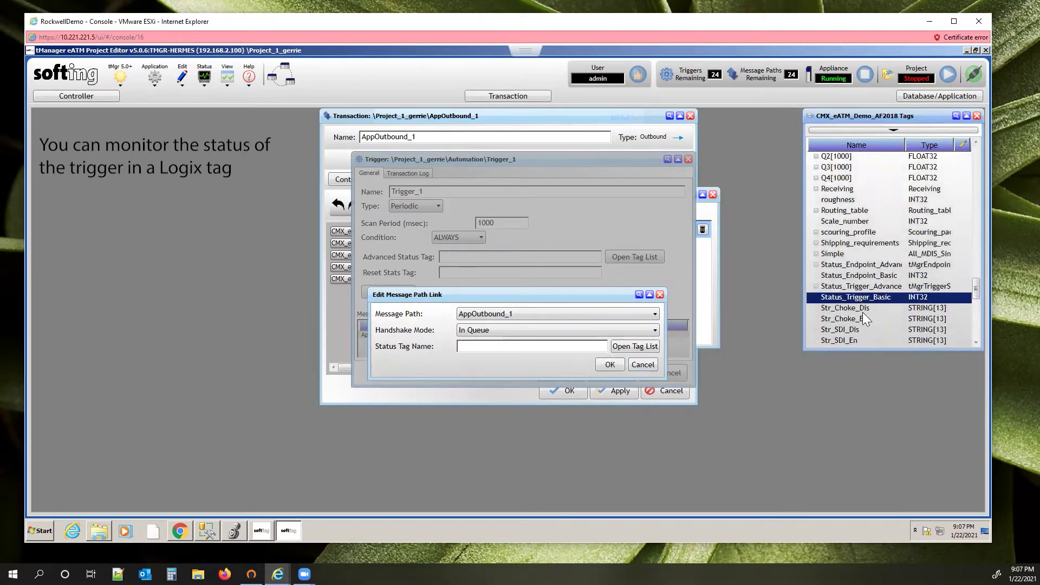
{"action": "right_click", "coordinate": [873, 299]}
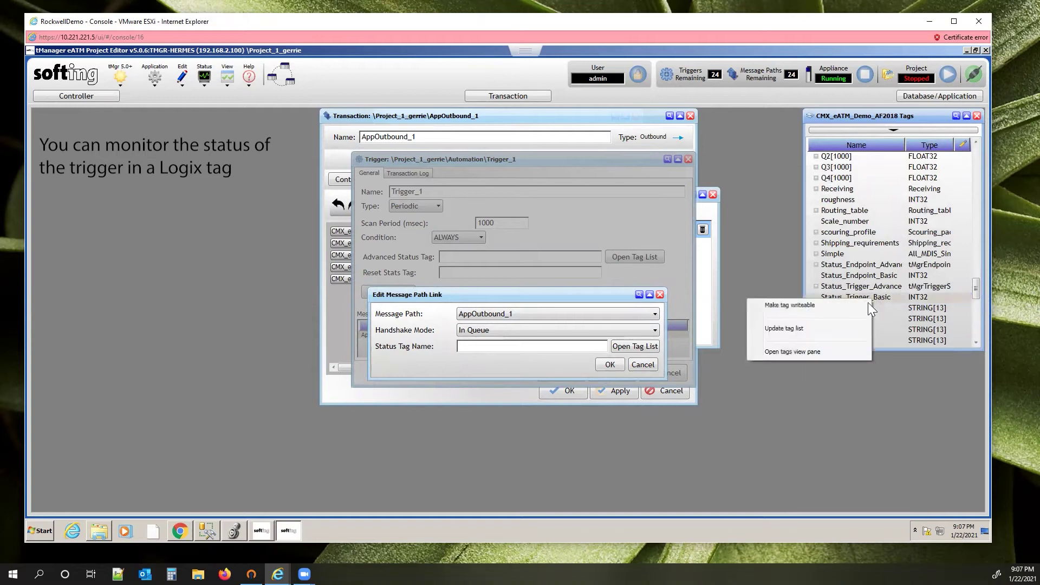
{"action": "left_click", "coordinate": [848, 307]}
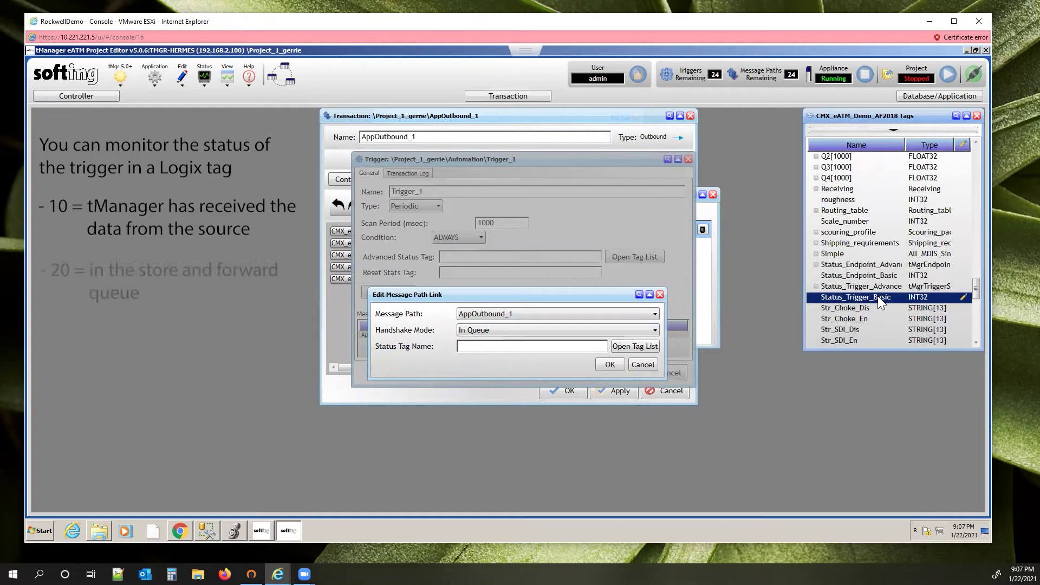
{"action": "left_click", "coordinate": [550, 346]}
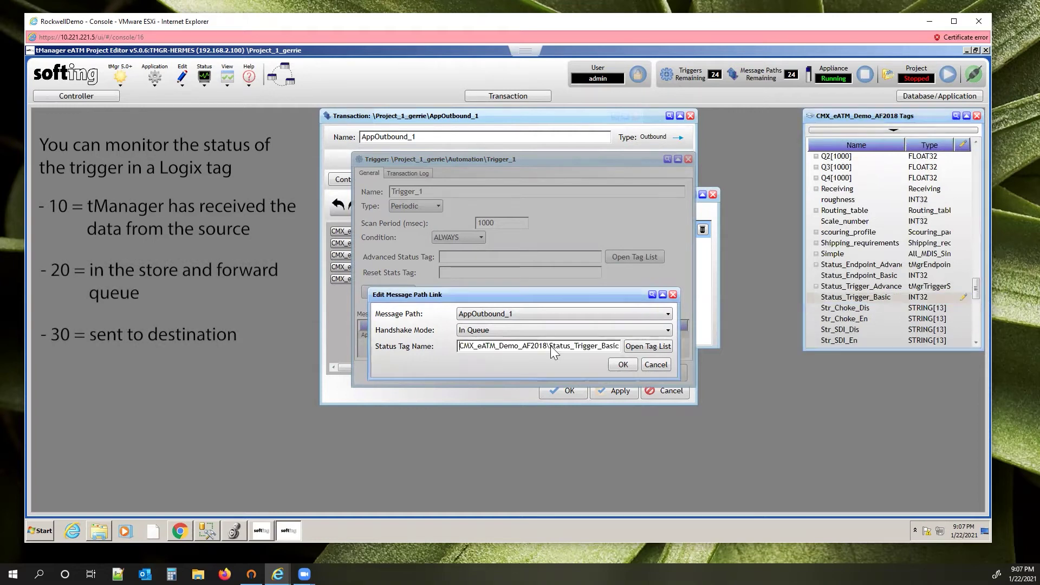
{"action": "left_click", "coordinate": [622, 364]}
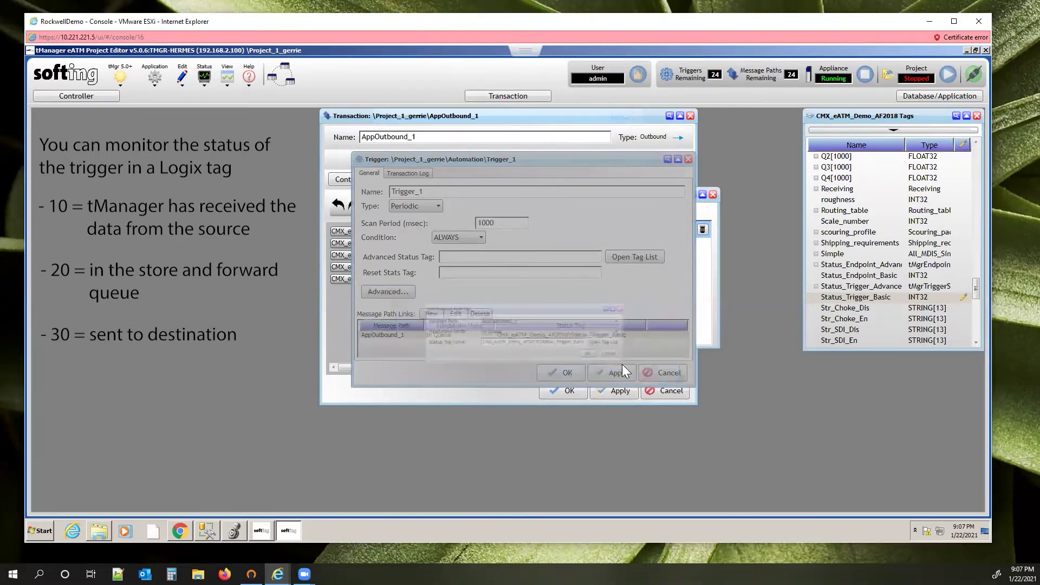
Reopen the AppOutbound_1 link, keep In Queue handshake mode, and confirm the link and Trigger_1
{"action": "left_click", "coordinate": [444, 332]}
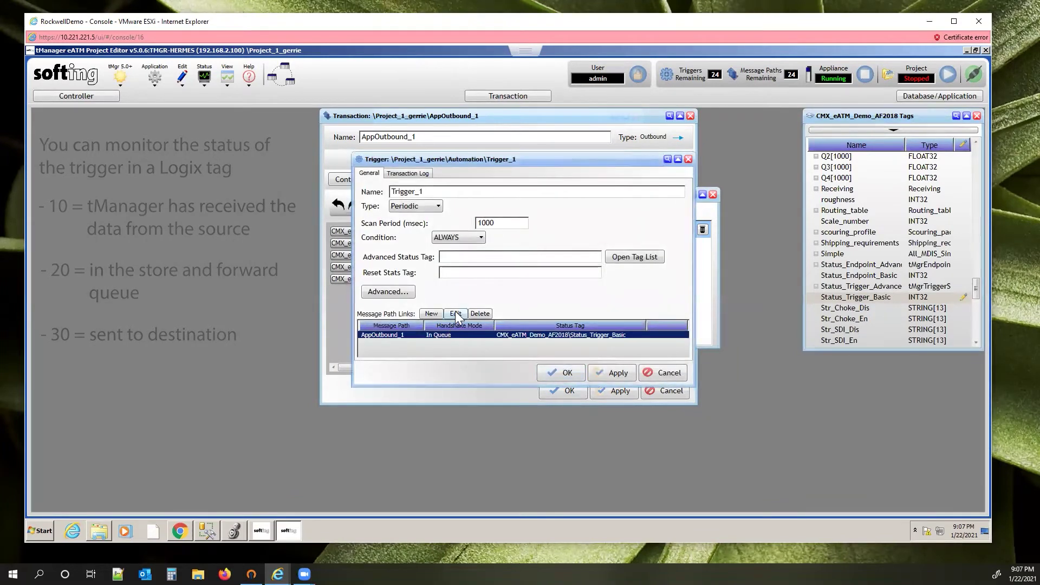
{"action": "left_click", "coordinate": [456, 314]}
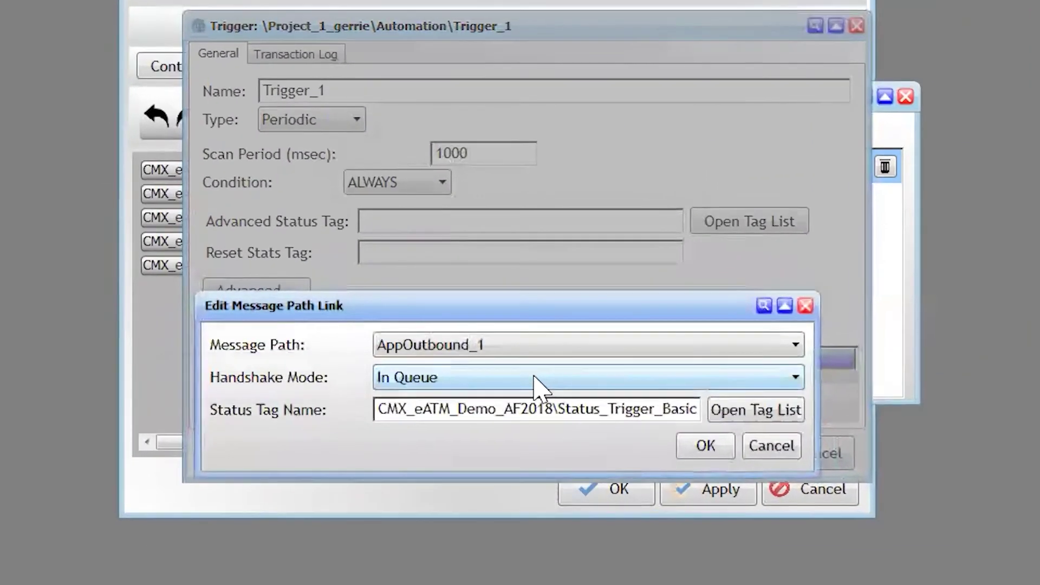
{"action": "left_click", "coordinate": [535, 379]}
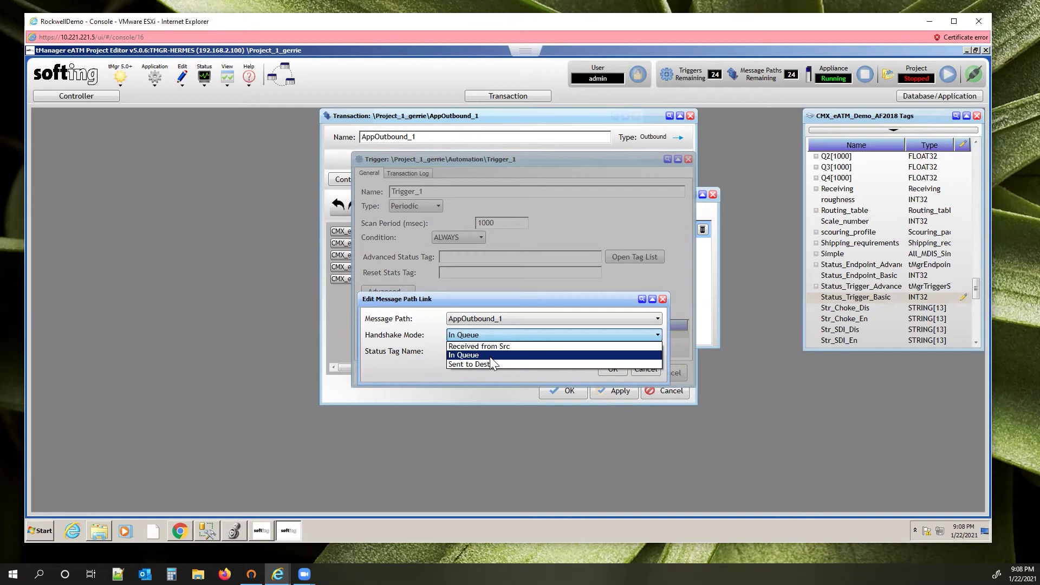
{"action": "left_click", "coordinate": [490, 355]}
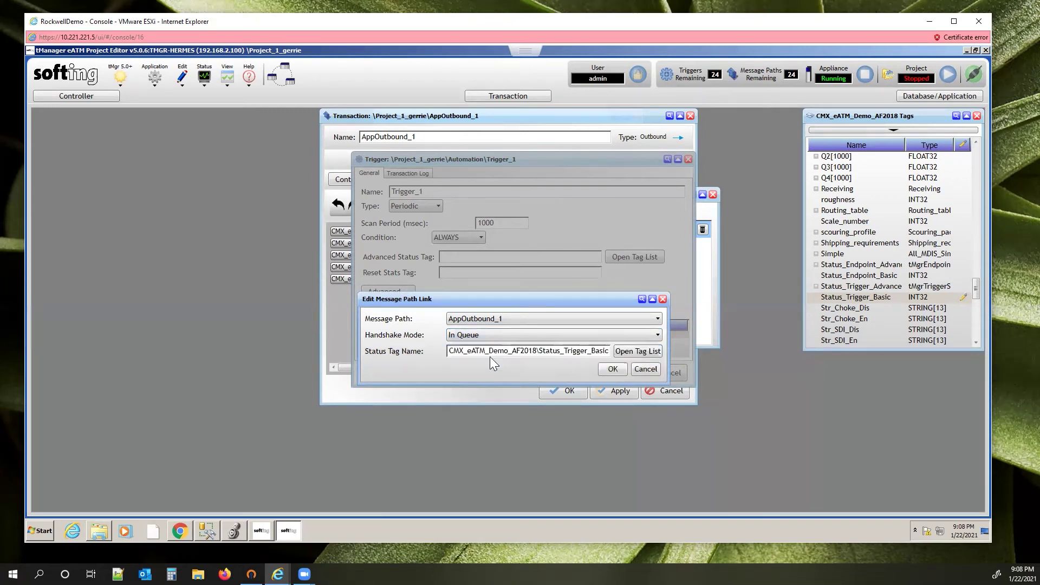
{"action": "left_click", "coordinate": [621, 369]}
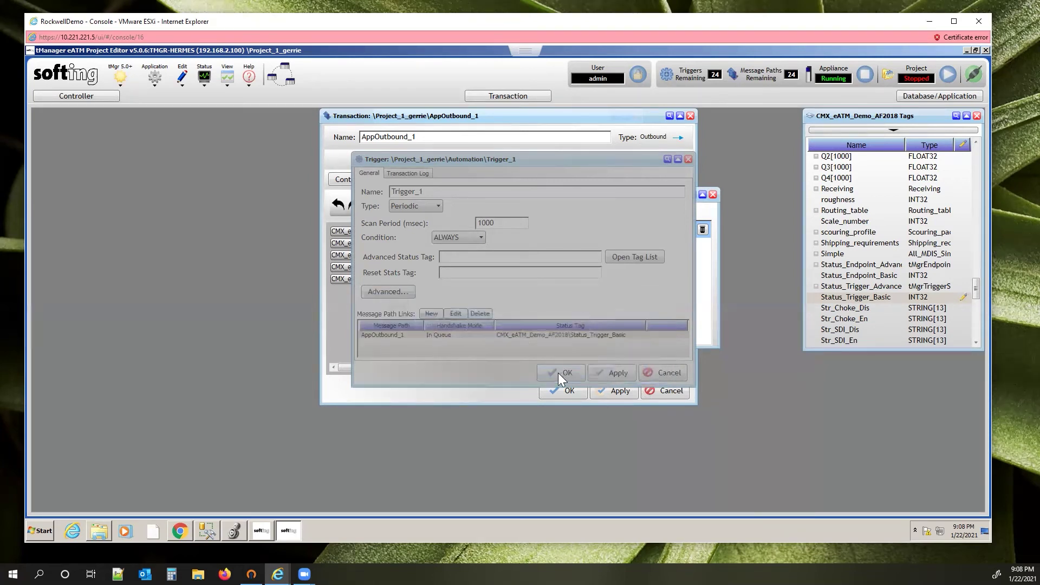
{"action": "left_click", "coordinate": [555, 375]}
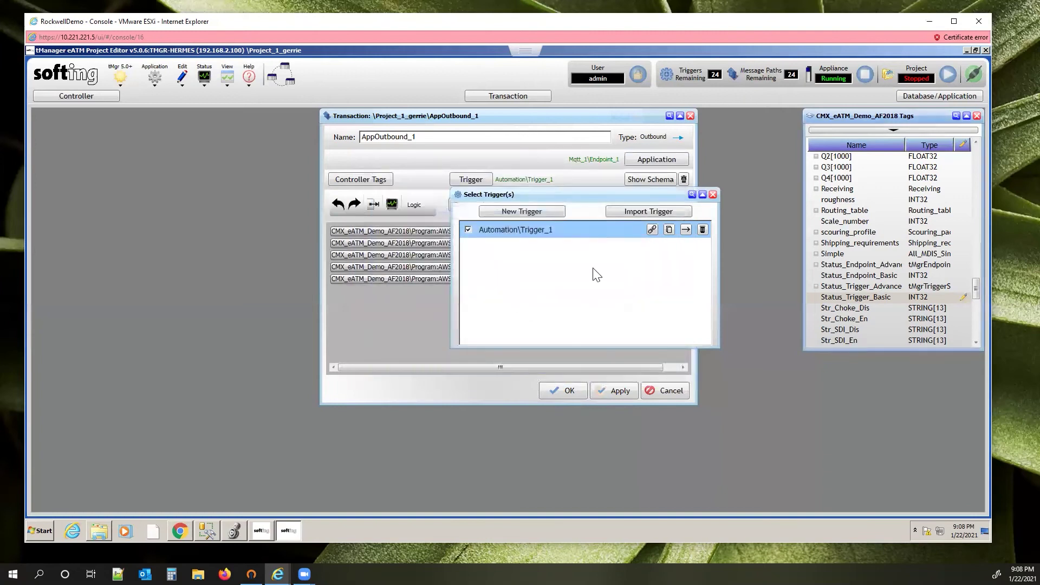
Save the AppOutbound_1 transaction with its trigger and start running the project
{"action": "left_click", "coordinate": [713, 195]}
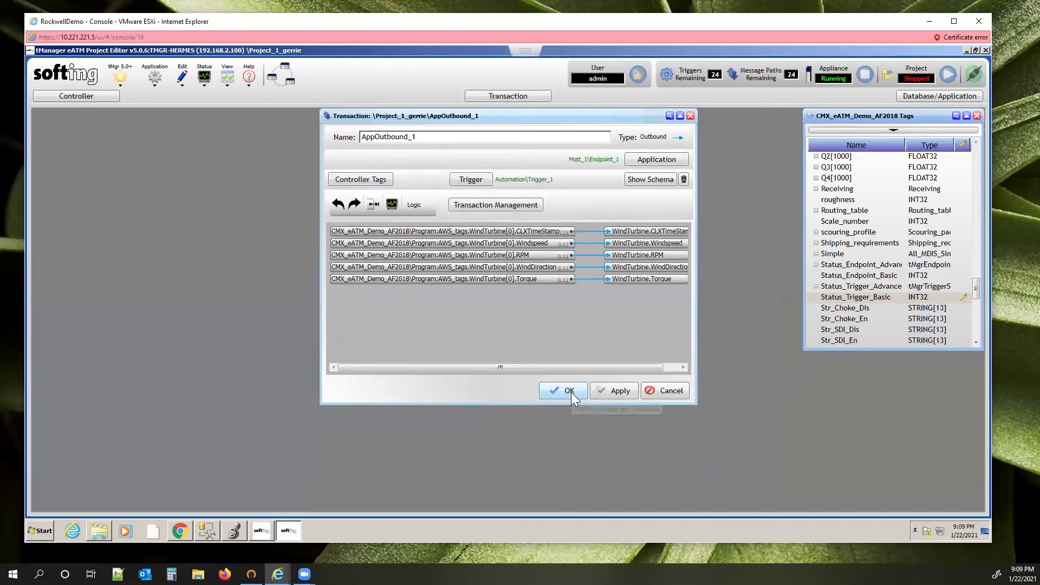
{"action": "left_click", "coordinate": [563, 391]}
{"action": "left_click", "coordinate": [948, 75]}
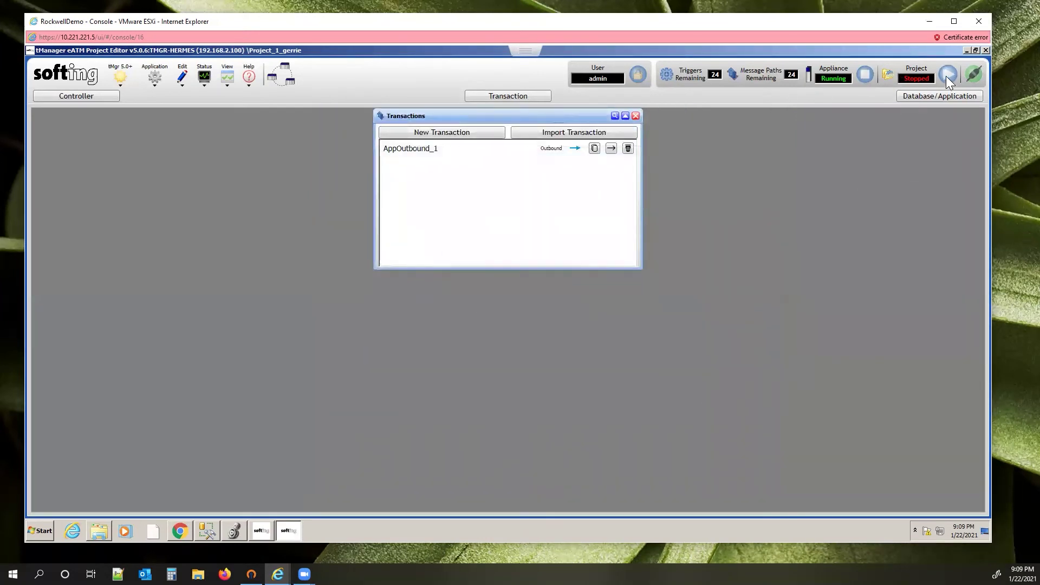
{"action": "left_click", "coordinate": [537, 321]}
Show the Triggers Status view listing Automation\Trigger_1
{"action": "left_click", "coordinate": [204, 84]}
{"action": "left_click", "coordinate": [222, 144]}
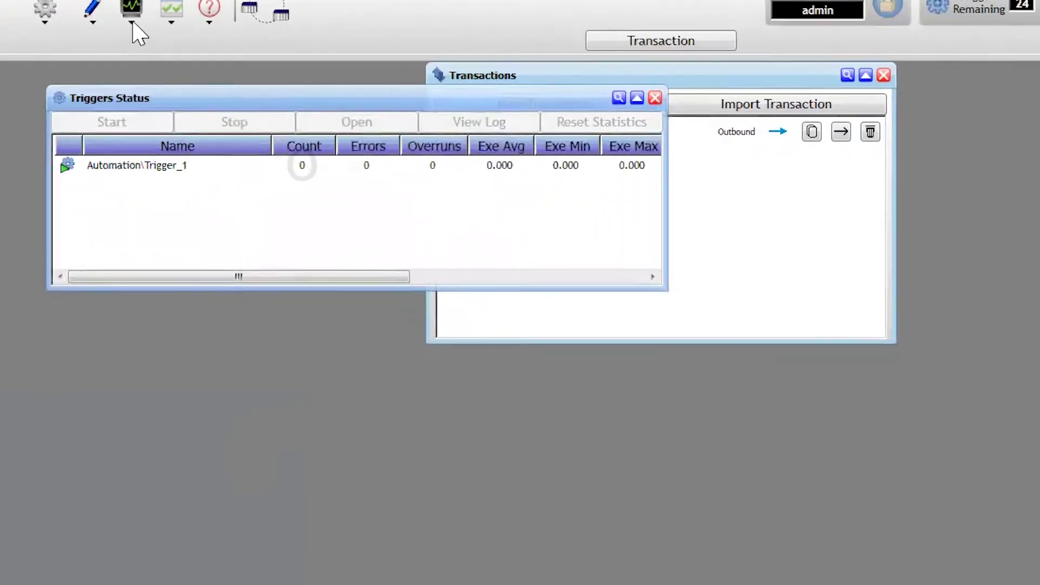
{"action": "left_click", "coordinate": [133, 23]}
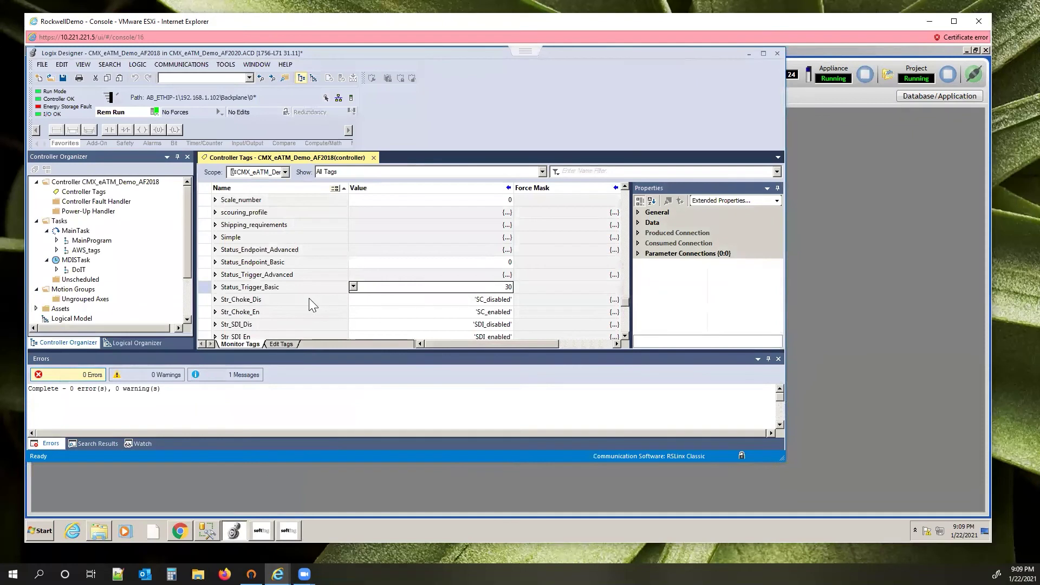
Reset Status_Trigger_Basic to 0 twice in Controller Tags, watching it return to 30
{"action": "left_click", "coordinate": [508, 292]}
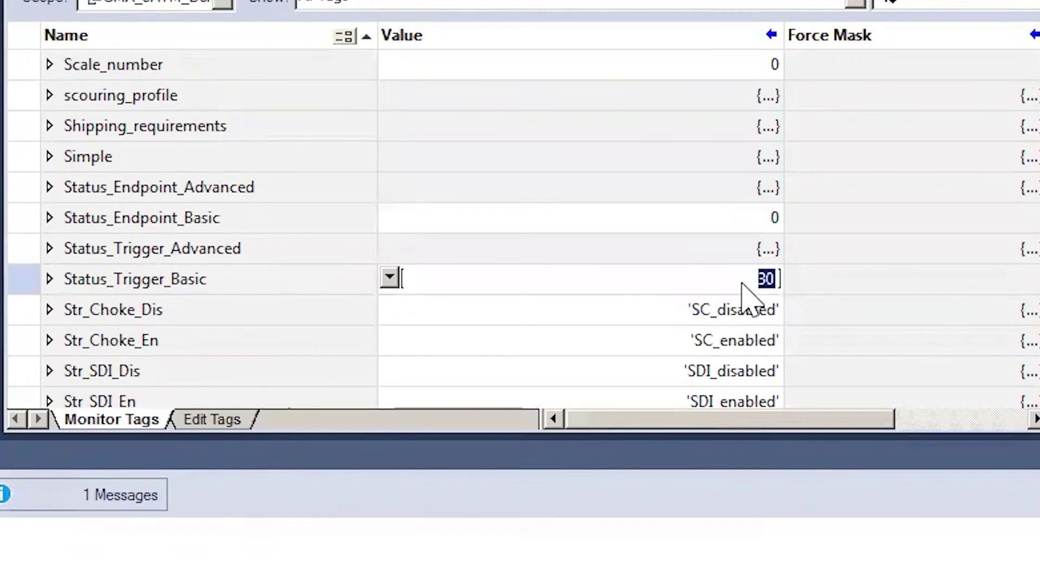
{"action": "type", "text": "0"}
{"action": "key", "text": "Return"}
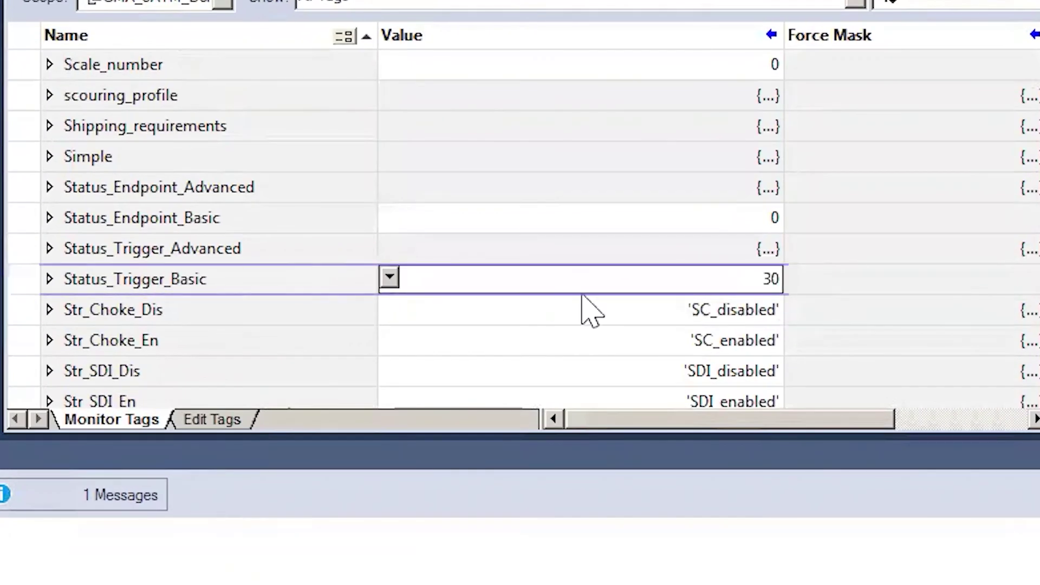
{"action": "left_click", "coordinate": [759, 290]}
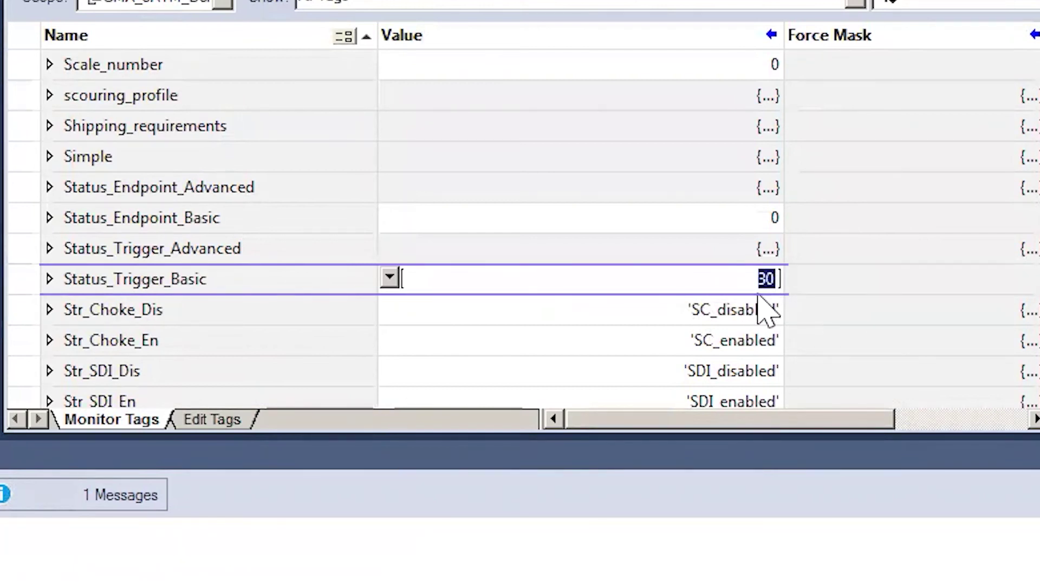
{"action": "type", "text": "0"}
{"action": "key", "text": "Return"}
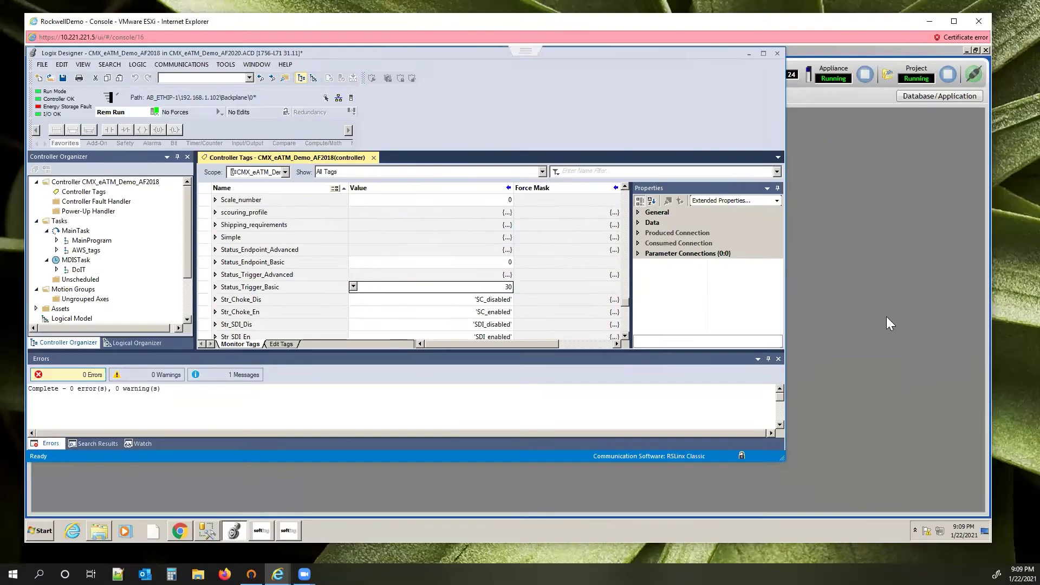
{"action": "left_click", "coordinate": [873, 320]}
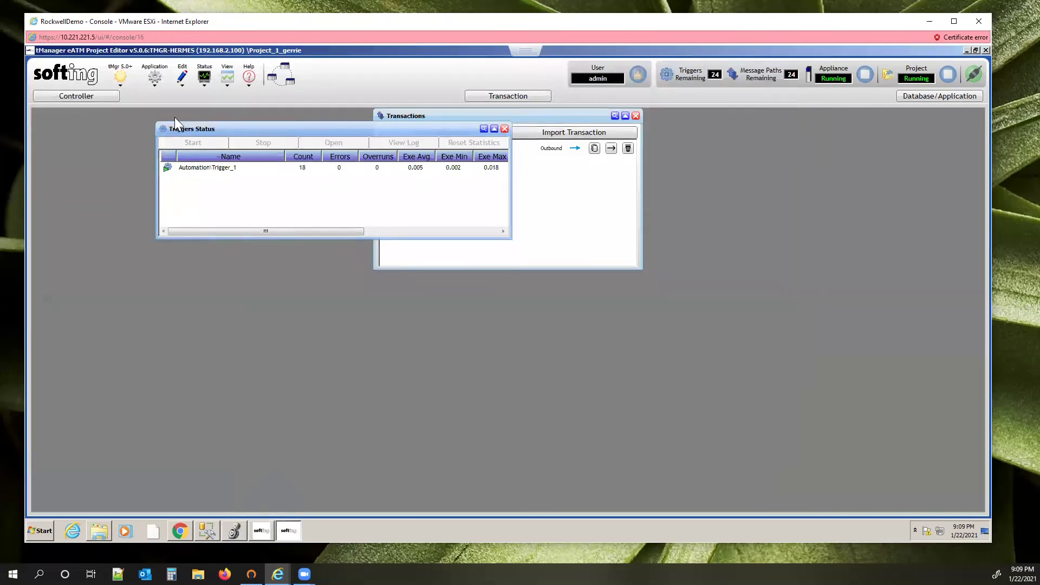
Open Endpoints Status and stop the Mqtt_1\Endpoint_1 endpoint
{"action": "left_click", "coordinate": [206, 85]}
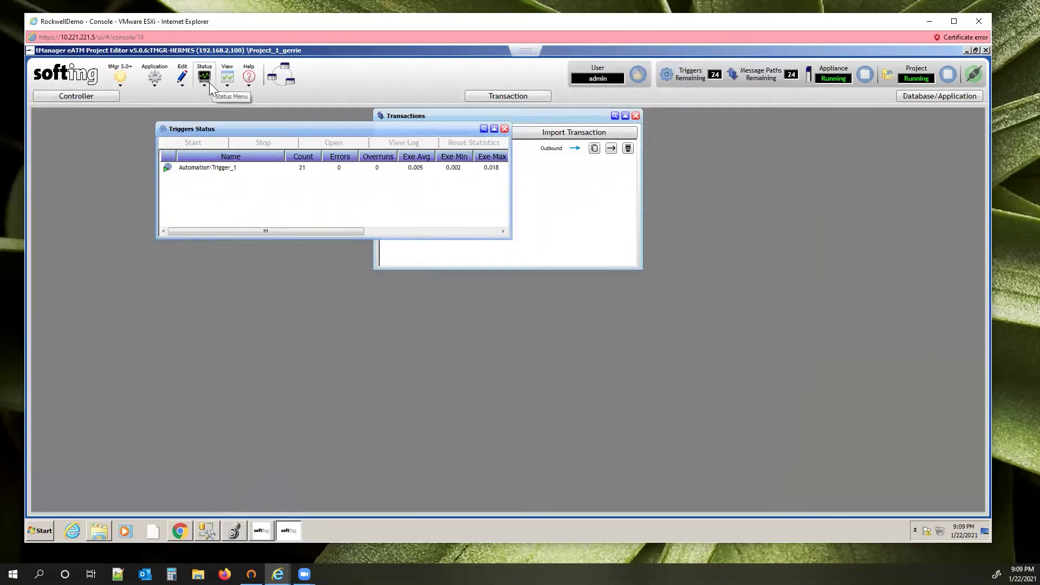
{"action": "left_click", "coordinate": [226, 157]}
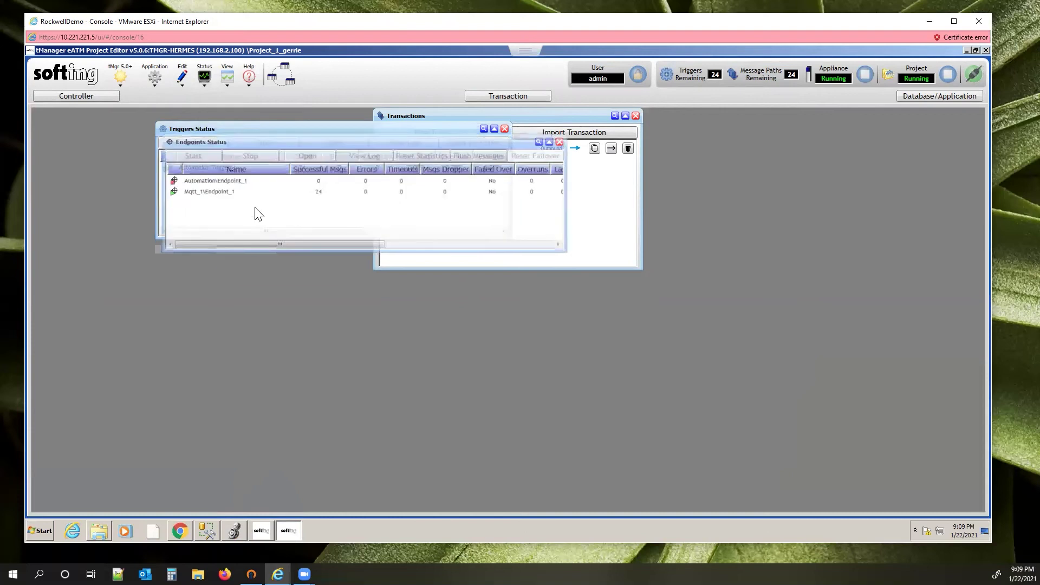
{"action": "right_click", "coordinate": [220, 193]}
{"action": "left_click", "coordinate": [209, 193]}
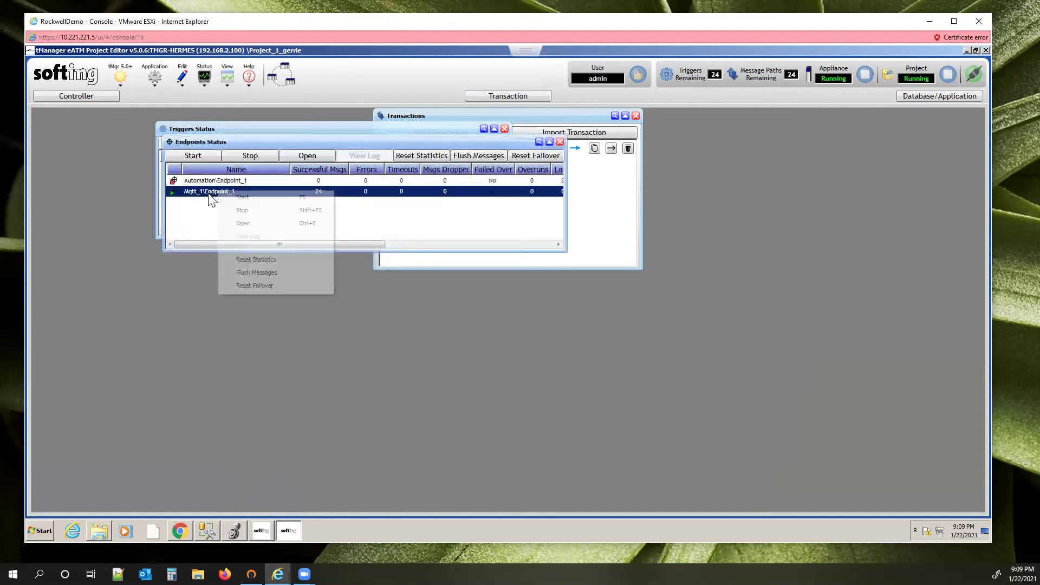
{"action": "left_click", "coordinate": [243, 158]}
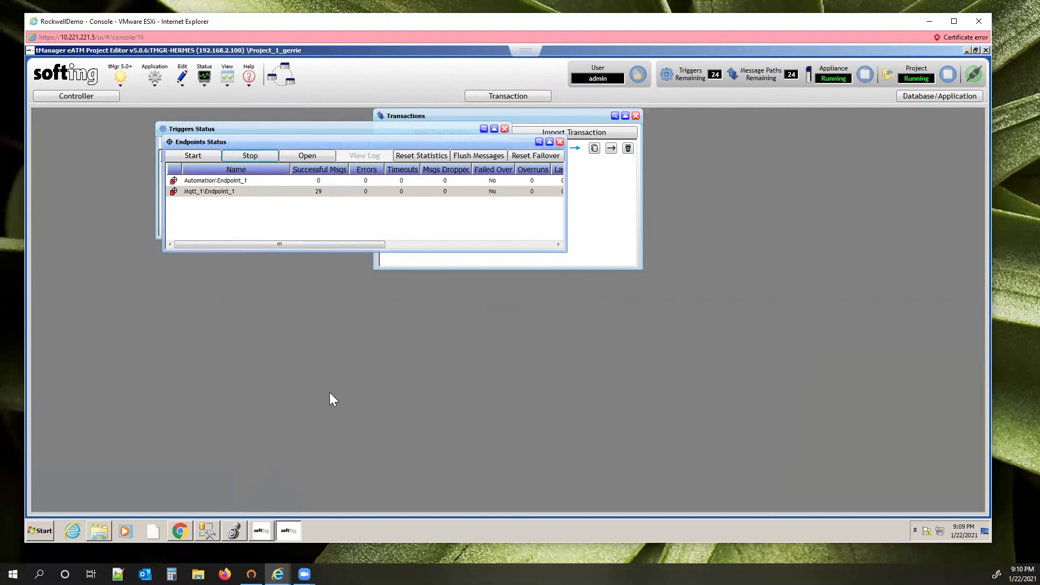
In Logix Designer's controller tags, re-enter Status_Trigger_Basic's value and see it report 20
{"action": "left_click", "coordinate": [236, 528]}
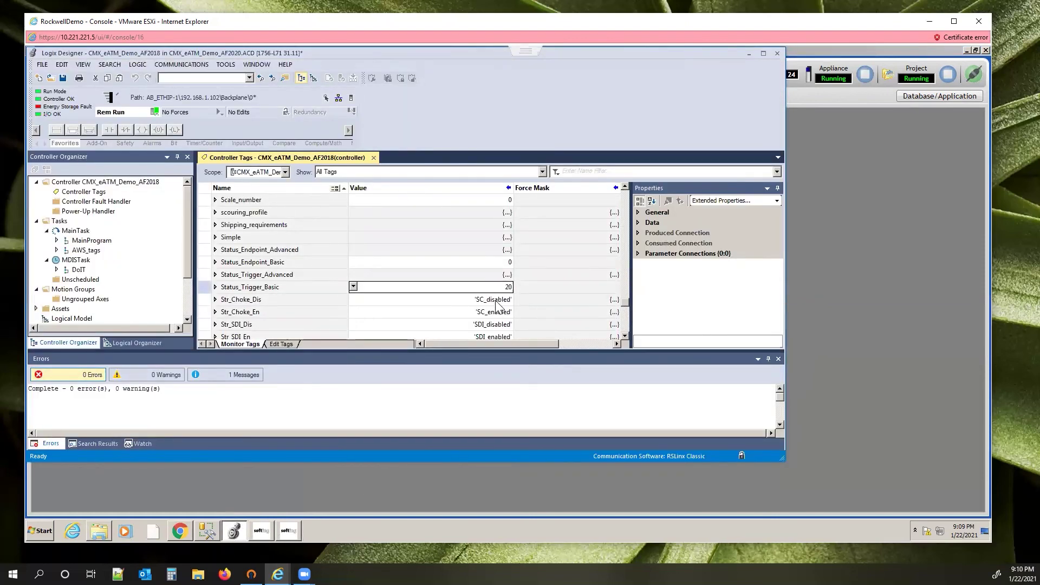
{"action": "left_click", "coordinate": [496, 289]}
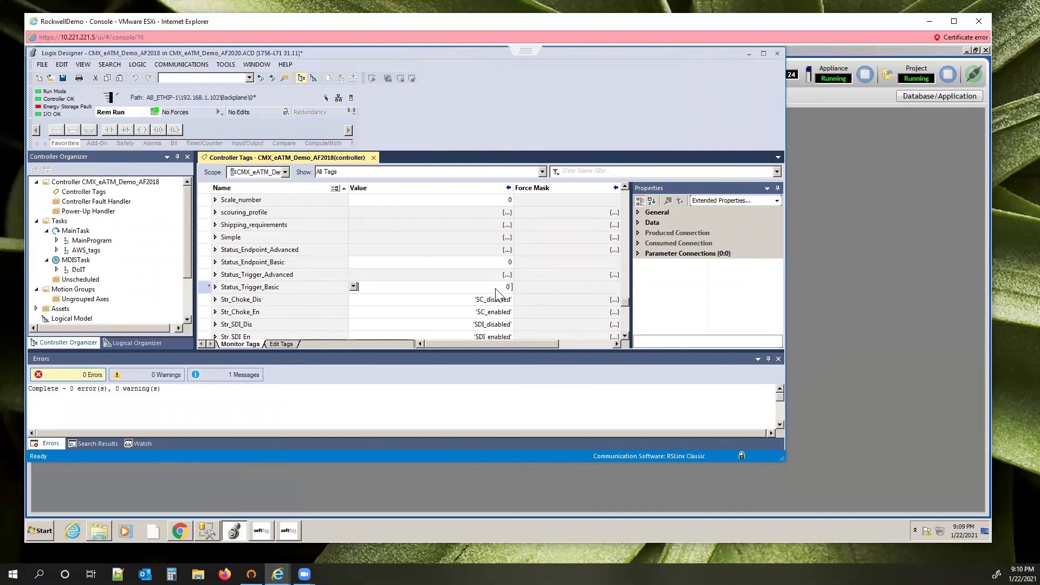
{"action": "key", "text": "Return"}
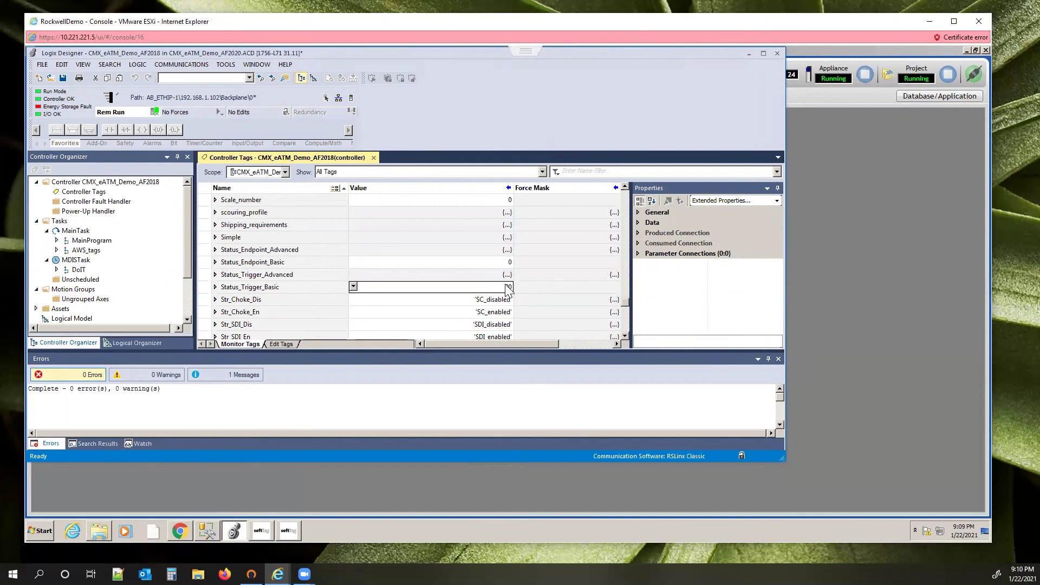
Restart Mqtt_1\Endpoint_1 and check Status_Trigger_Basic is back to 30 in Logix Designer
{"action": "left_click", "coordinate": [818, 278]}
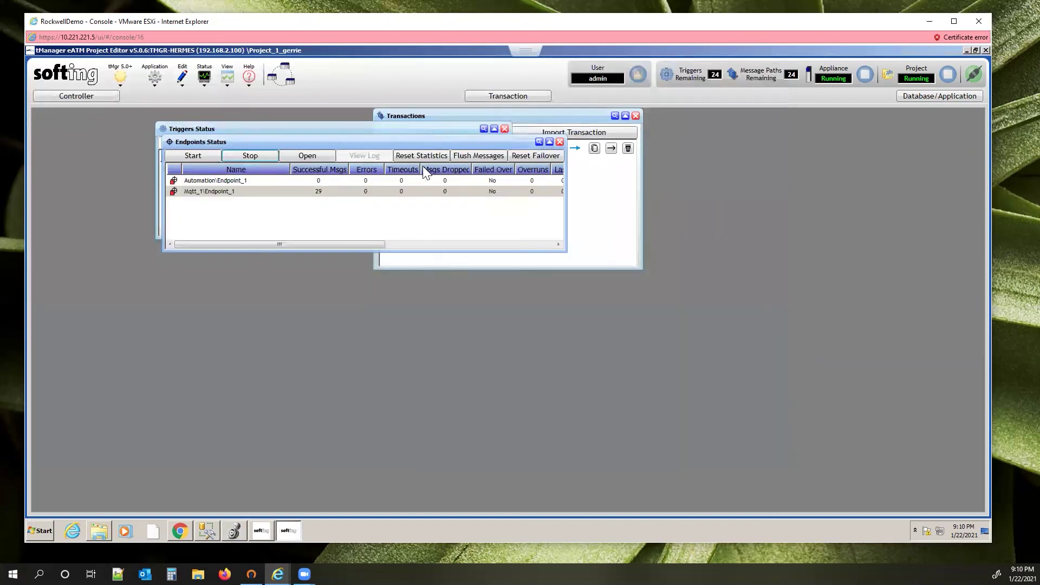
{"action": "left_click", "coordinate": [197, 156]}
{"action": "left_click", "coordinate": [234, 531]}
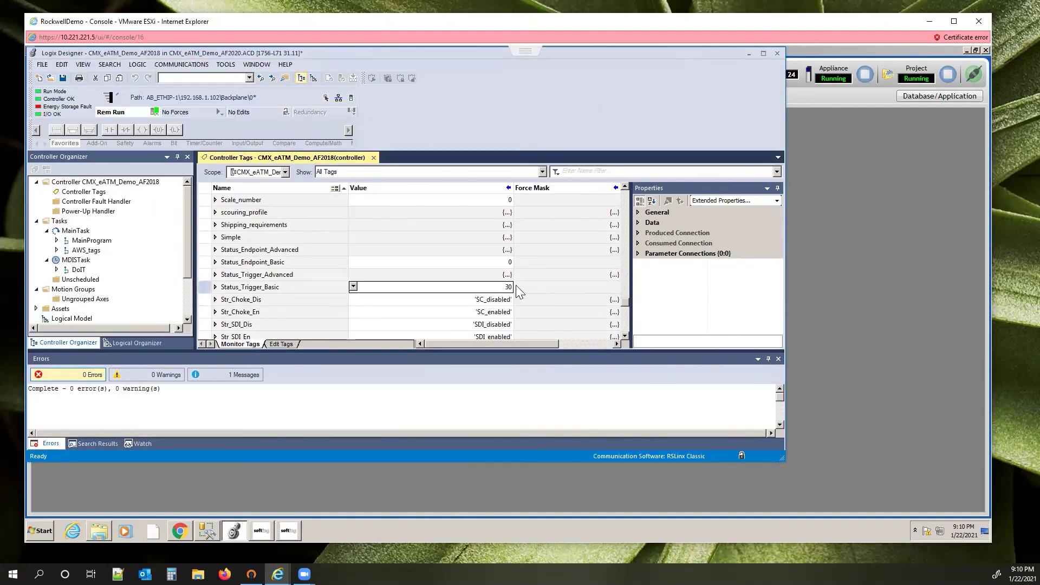
{"action": "left_click", "coordinate": [840, 275]}
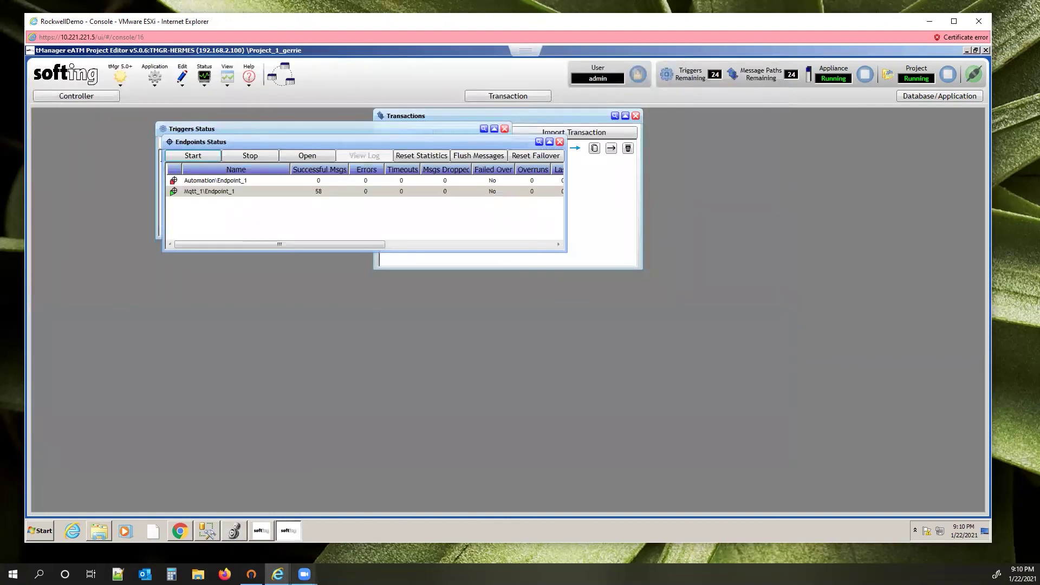